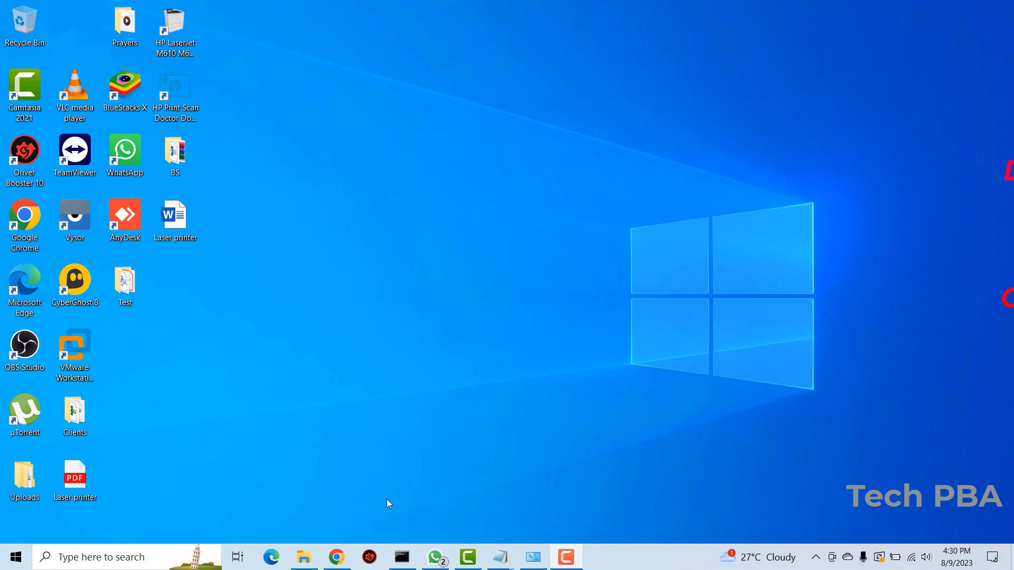
- Search Google in Chrome for 'adobe acrobat reader download'
click(336, 557)
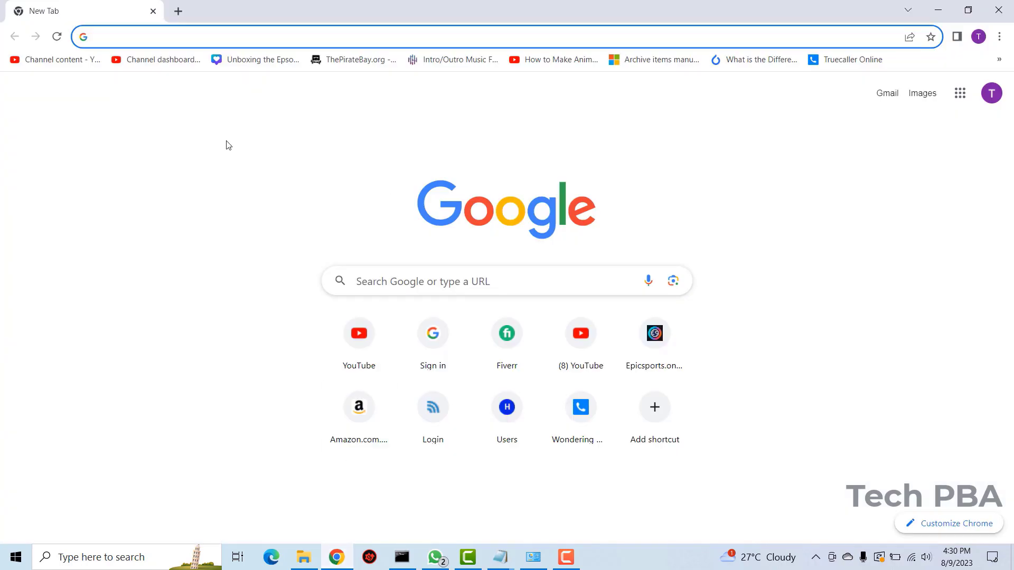
click(169, 36)
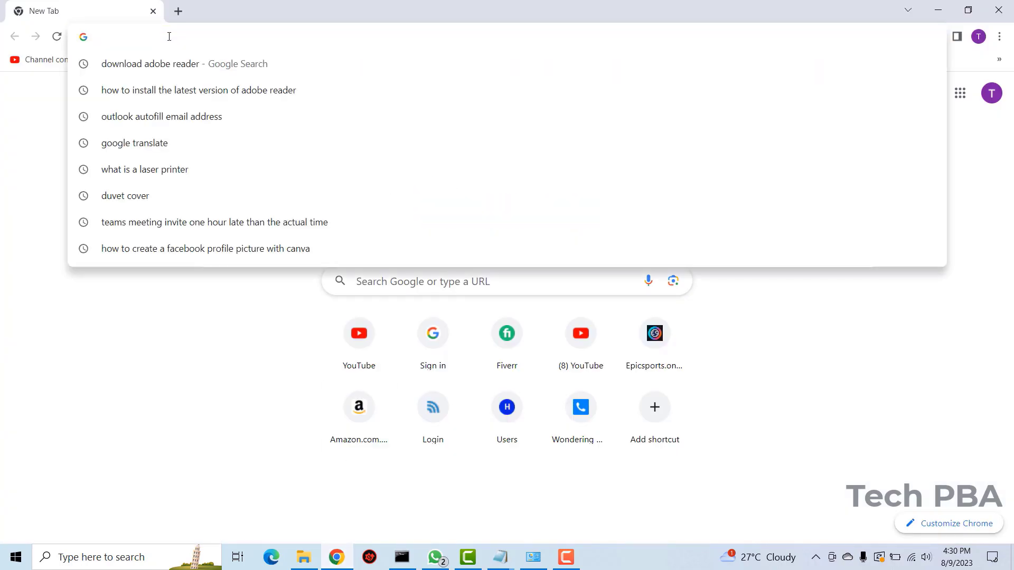
text(adob)
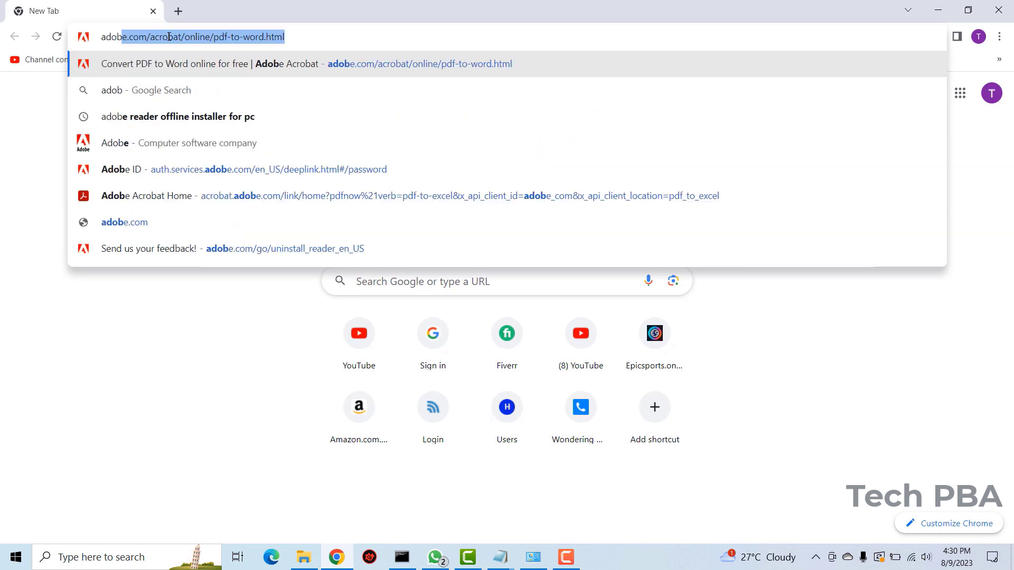
text(e acro)
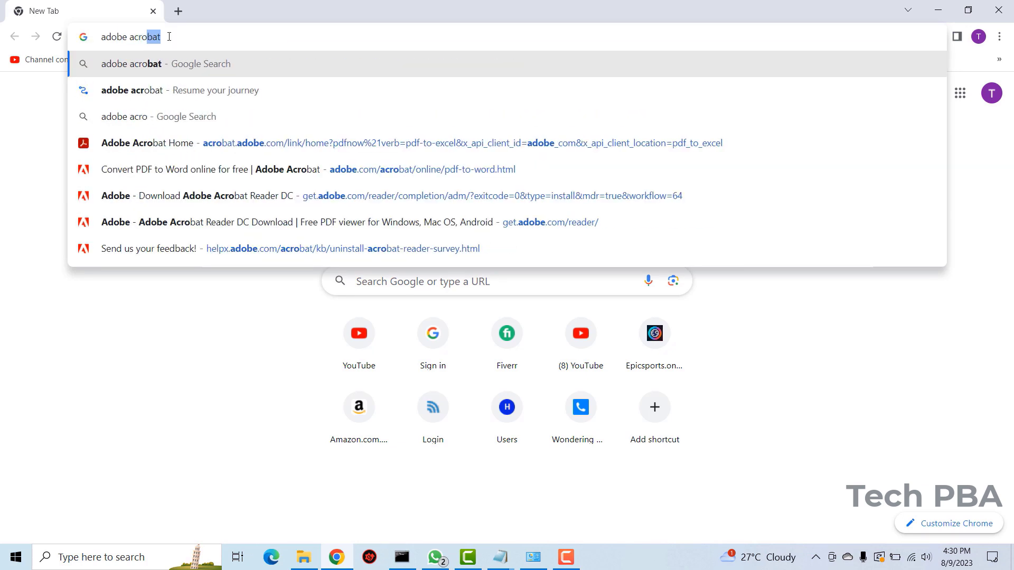
text(b)
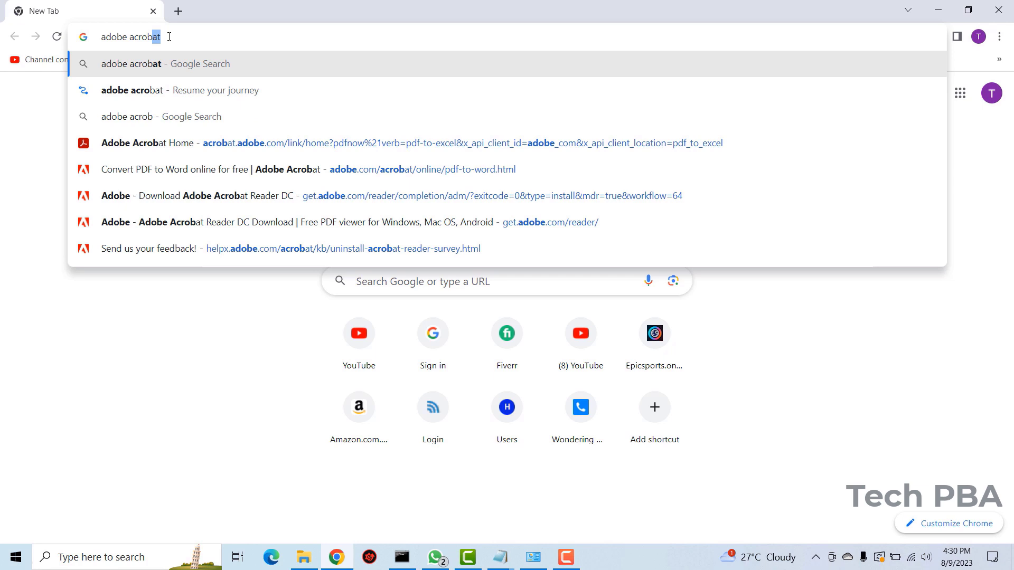
text(at reader)
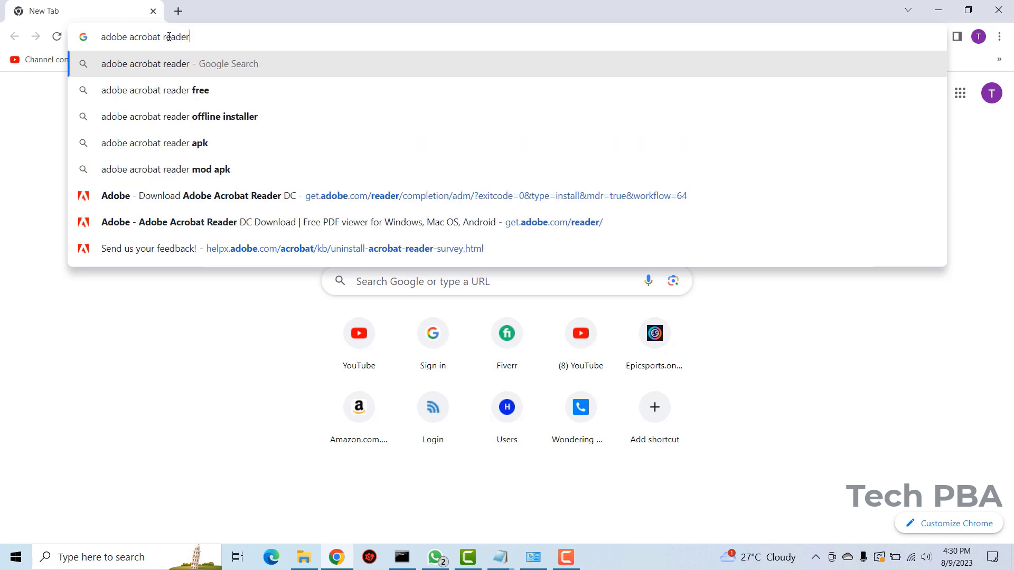
text( w)
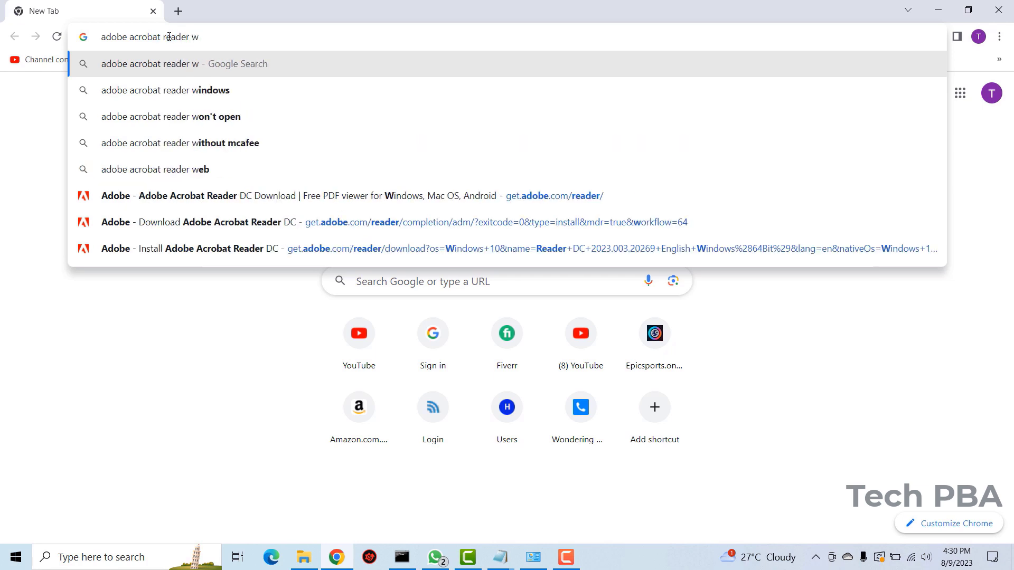
key(BackSpace)
text(dow)
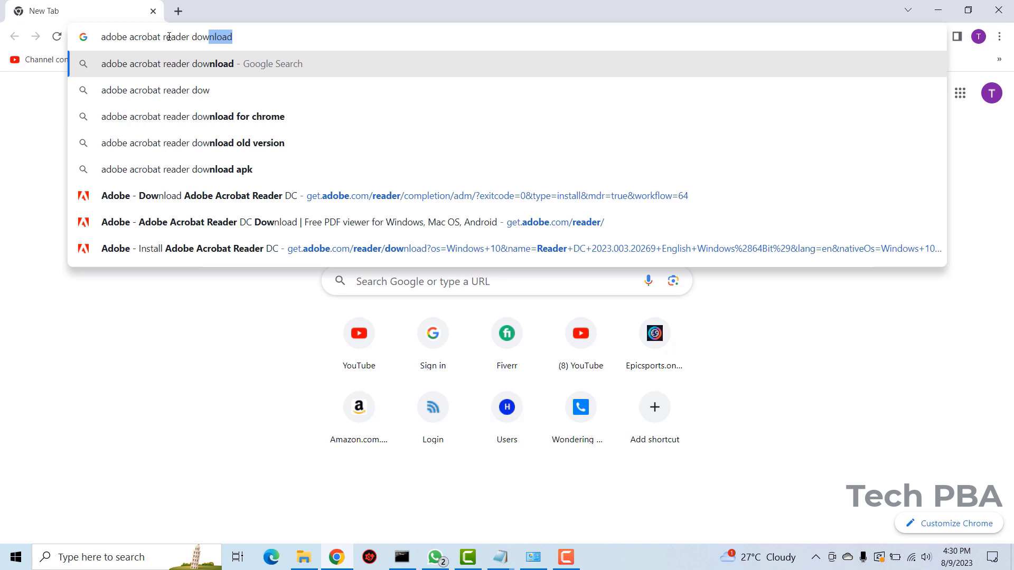
text(nload)
key(Return)
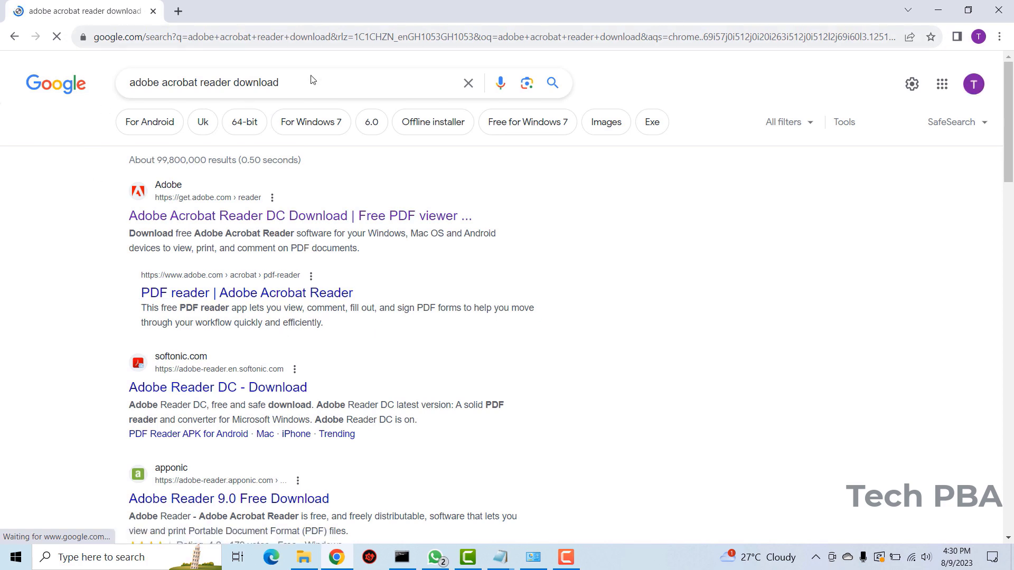
- Open the 'PDF reader | Adobe Acrobat Reader' result from adobe.com in a new tab
right_click(239, 222)
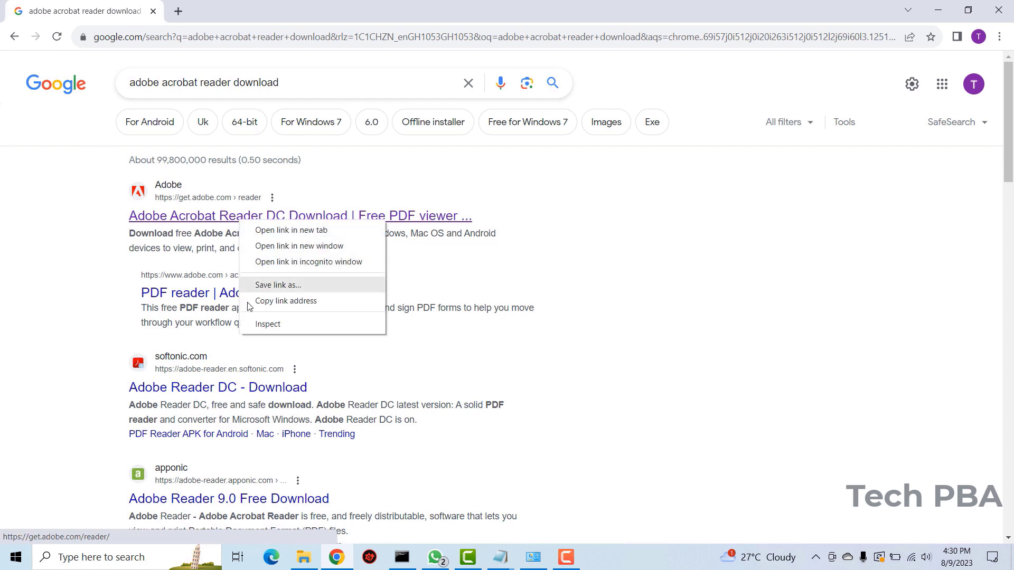
click(60, 285)
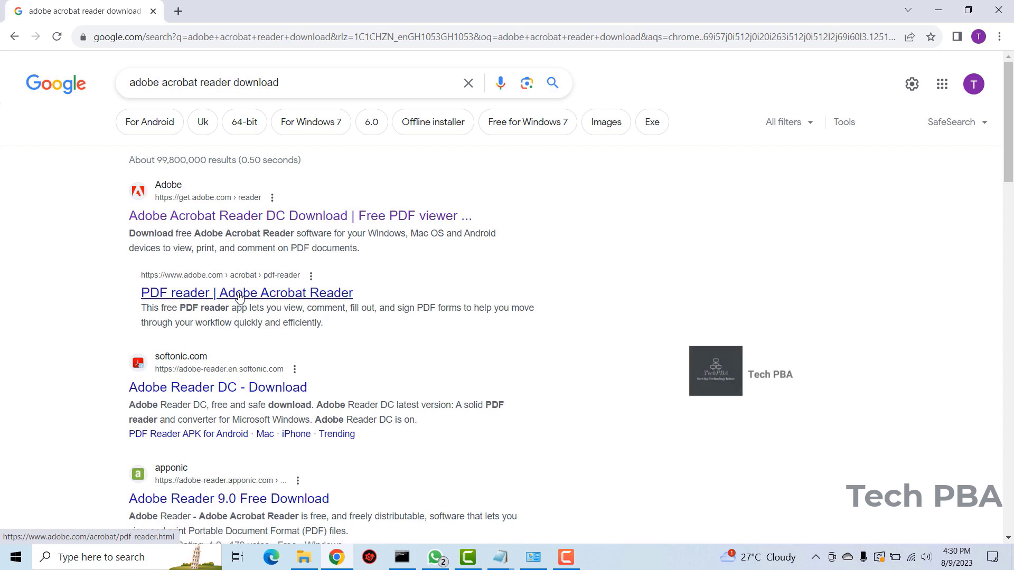
right_click(239, 297)
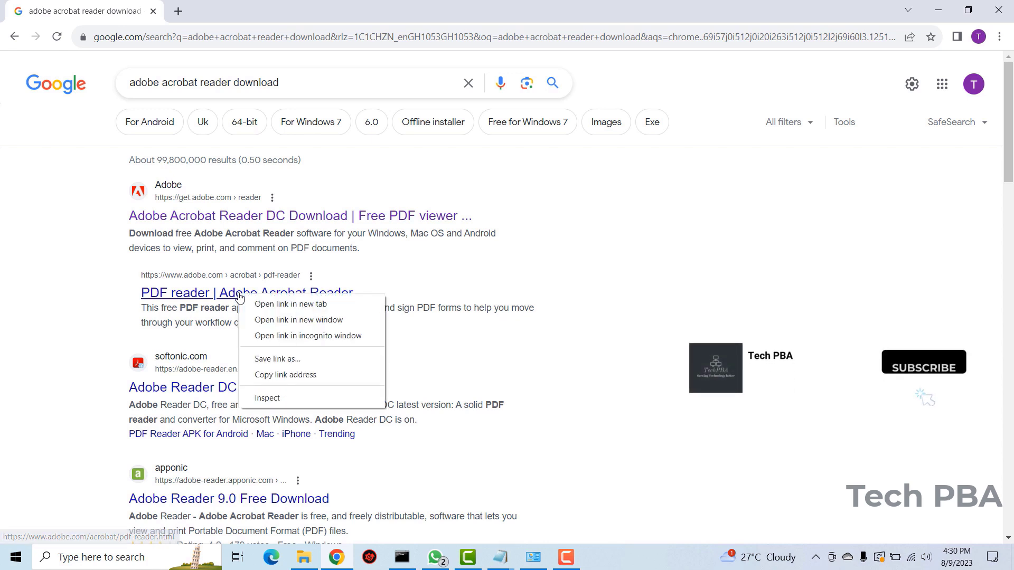
click(294, 306)
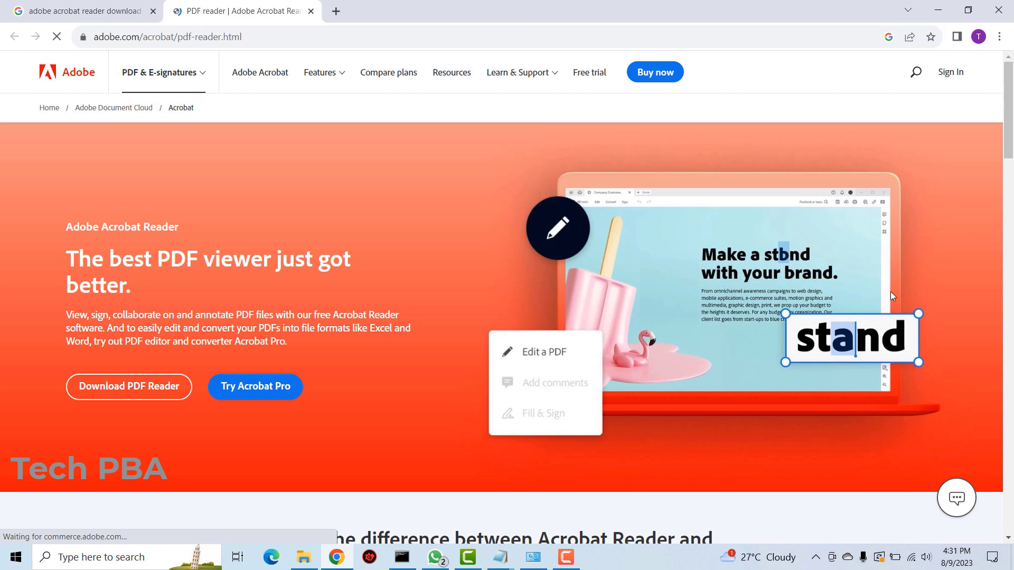
scroll(462, 256, down, 5)
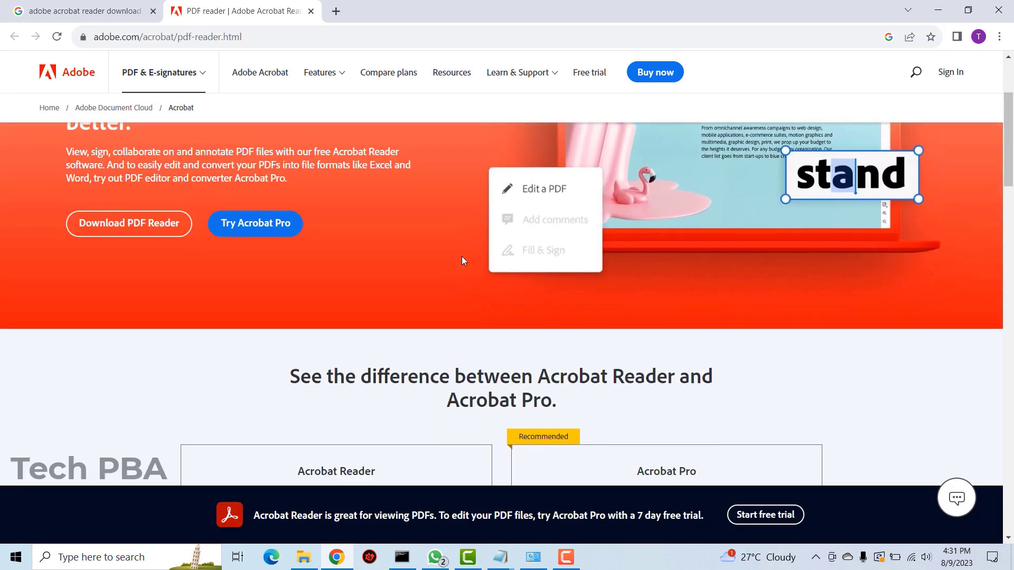
scroll(462, 259, down, 5)
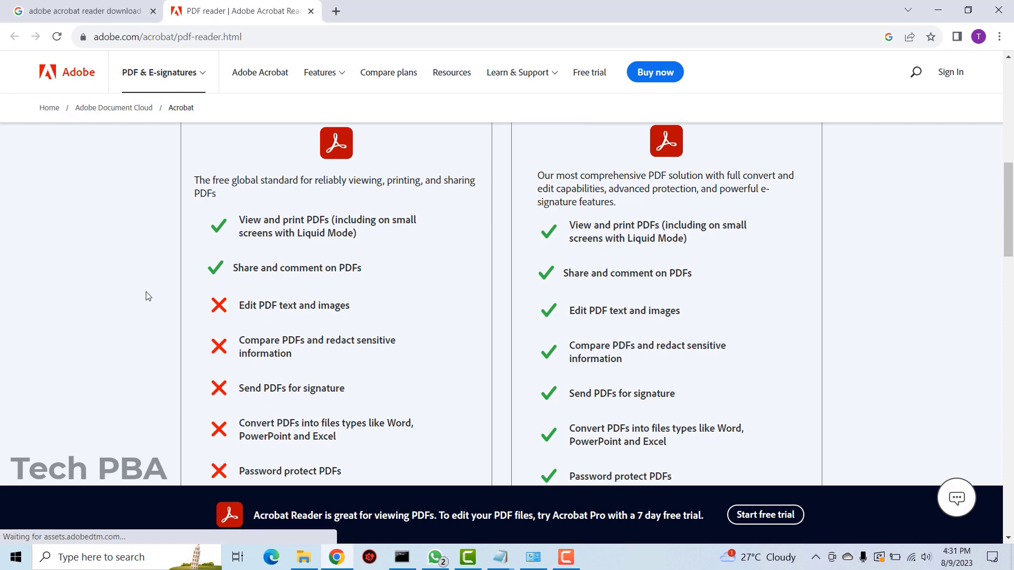
scroll(774, 292, up, 3)
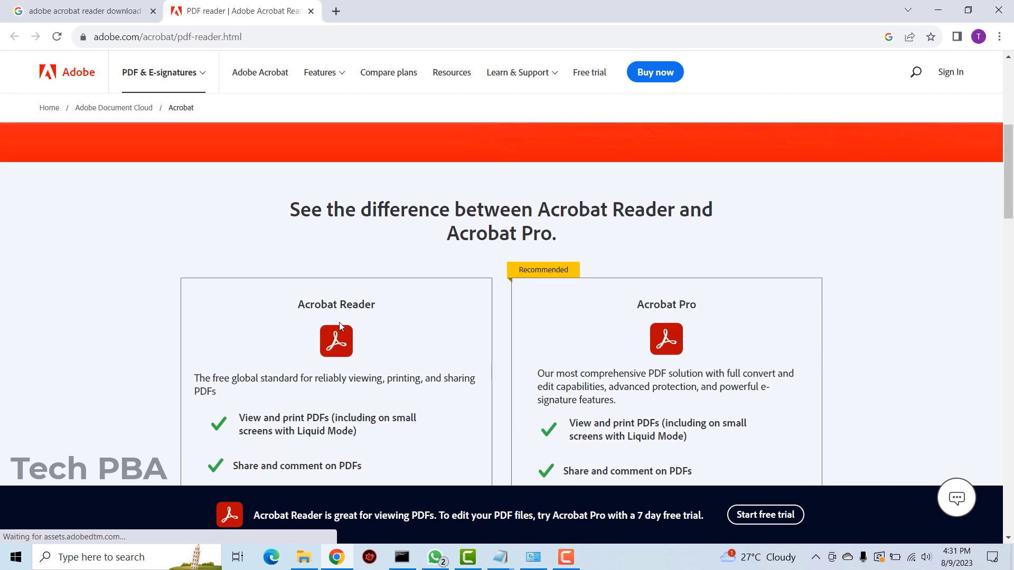
scroll(839, 282, down, 9)
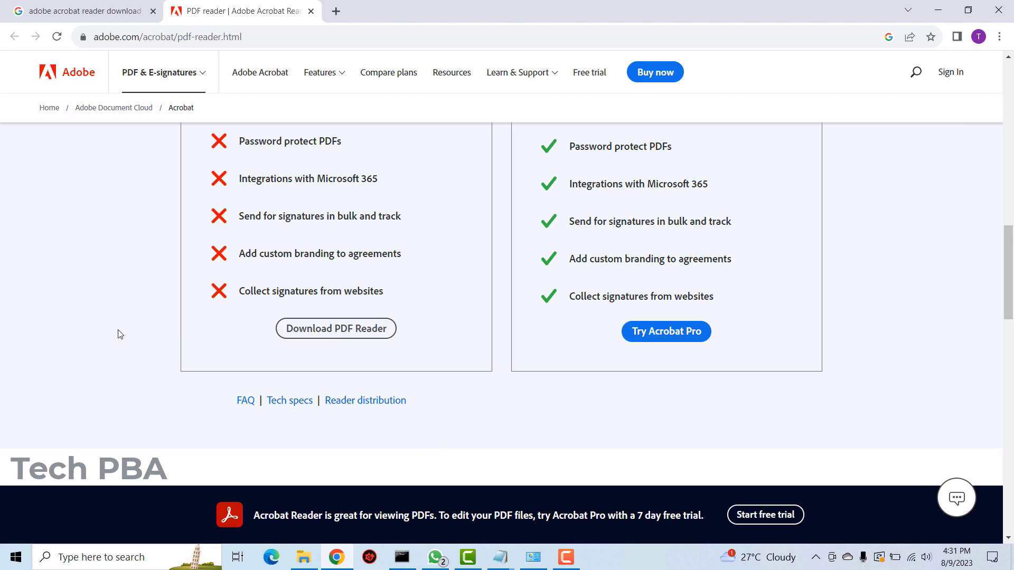
- Go to the Acrobat Reader download page and untick the McAfee Security Scan Plus offer
click(337, 329)
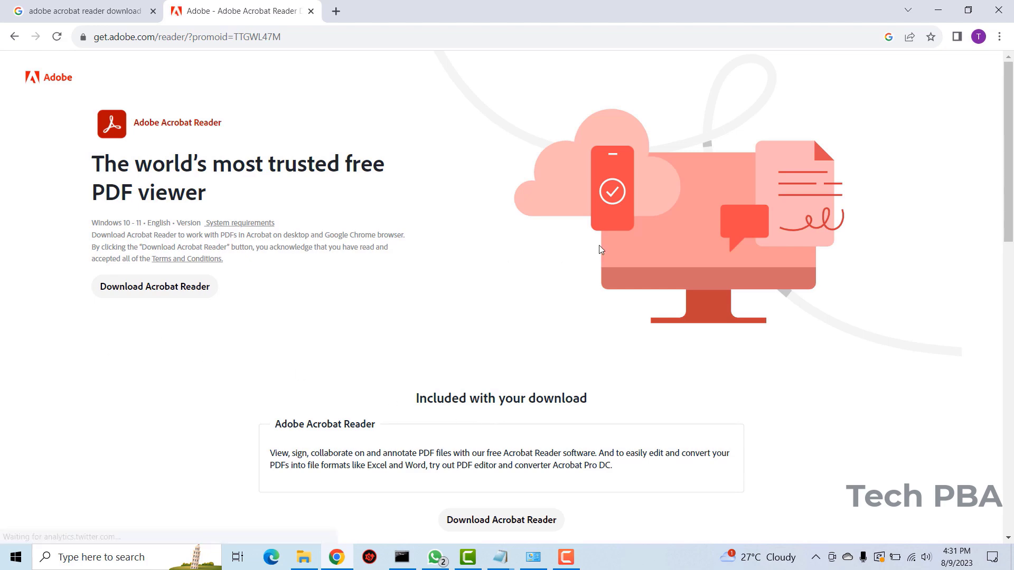
scroll(626, 256, down, 4)
scroll(626, 258, down, 5)
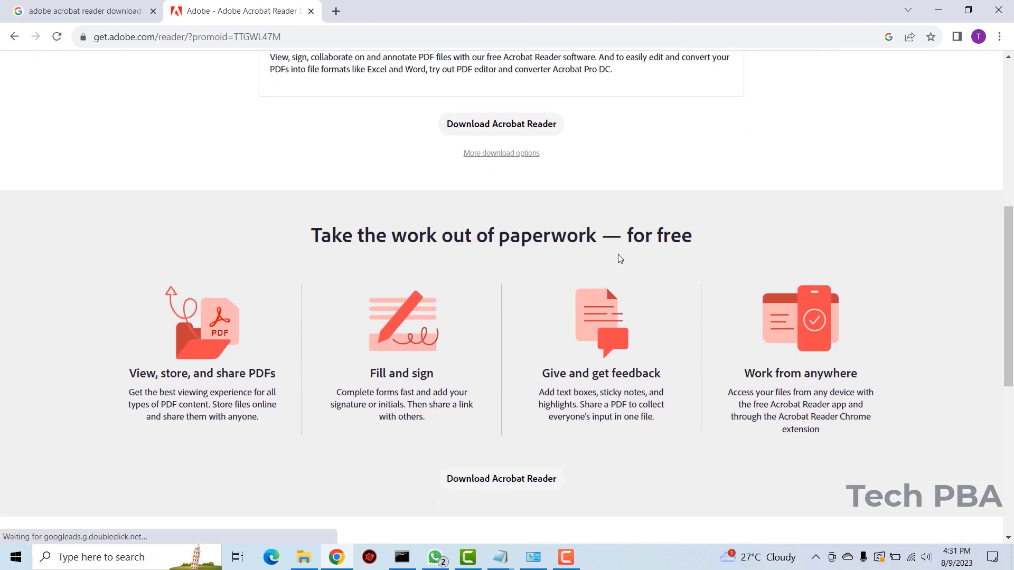
scroll(617, 258, down, 2)
scroll(616, 253, down, 5)
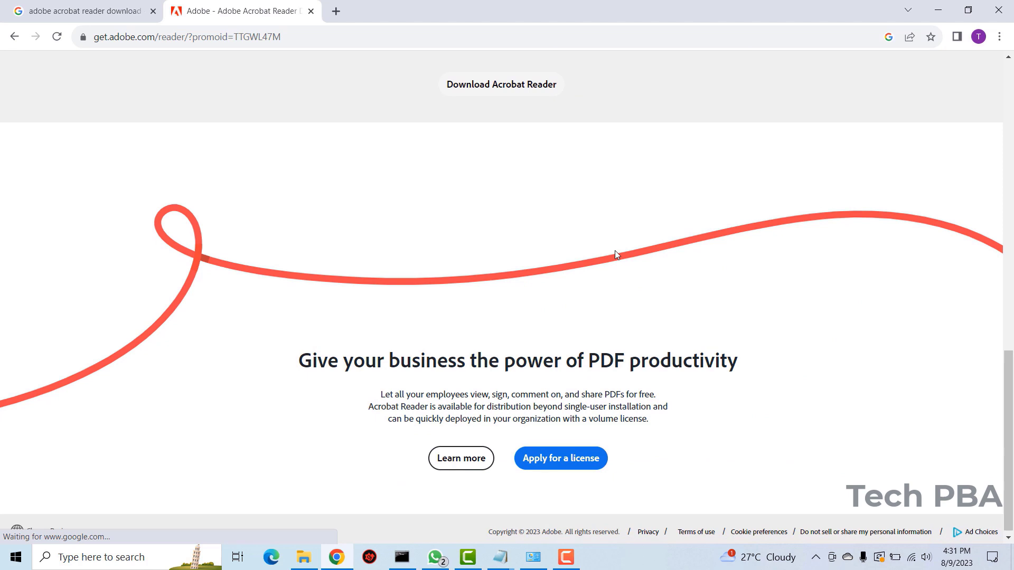
scroll(614, 251, up, 7)
scroll(605, 252, up, 6)
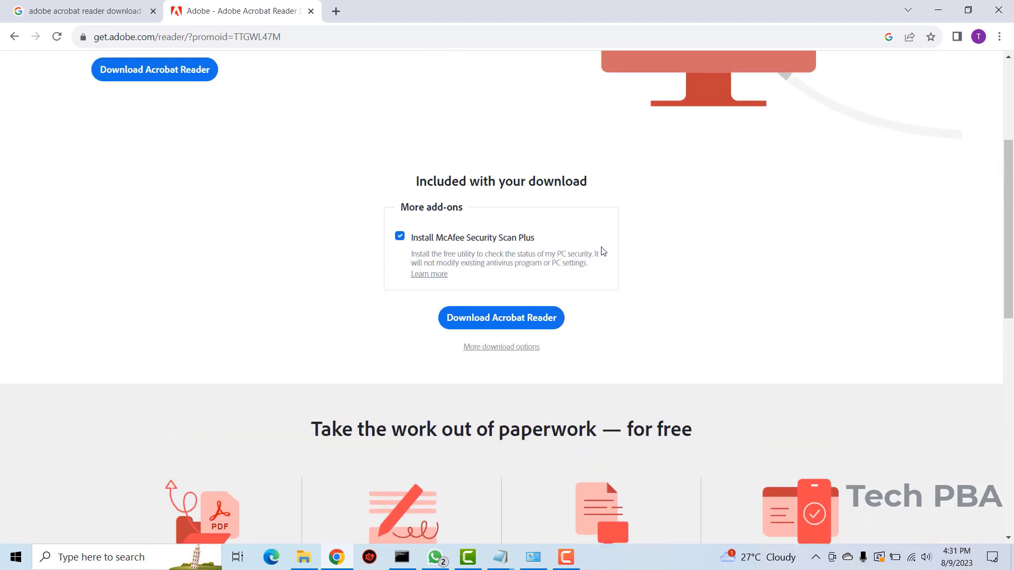
scroll(601, 251, up, 1)
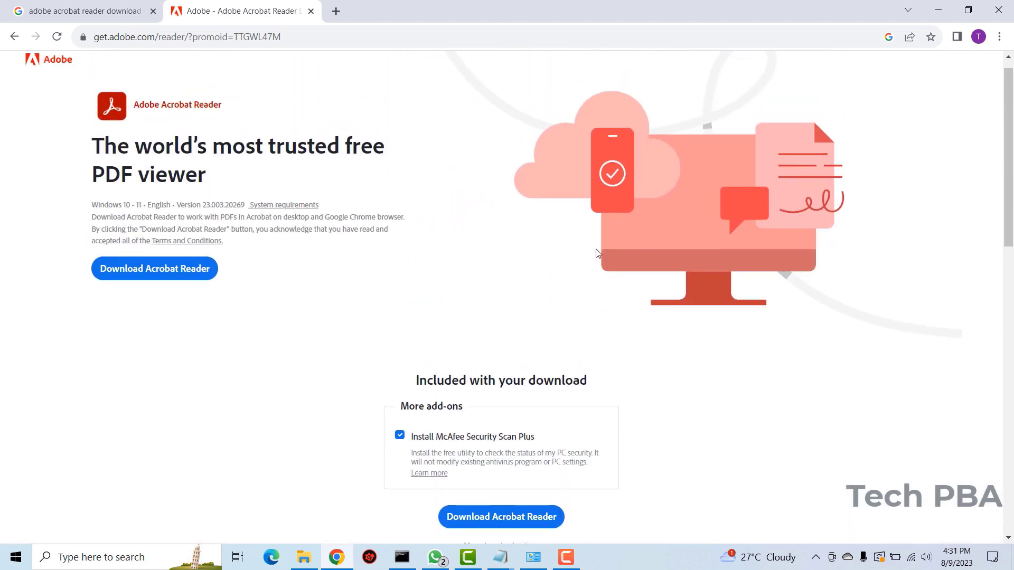
scroll(597, 253, down, 1)
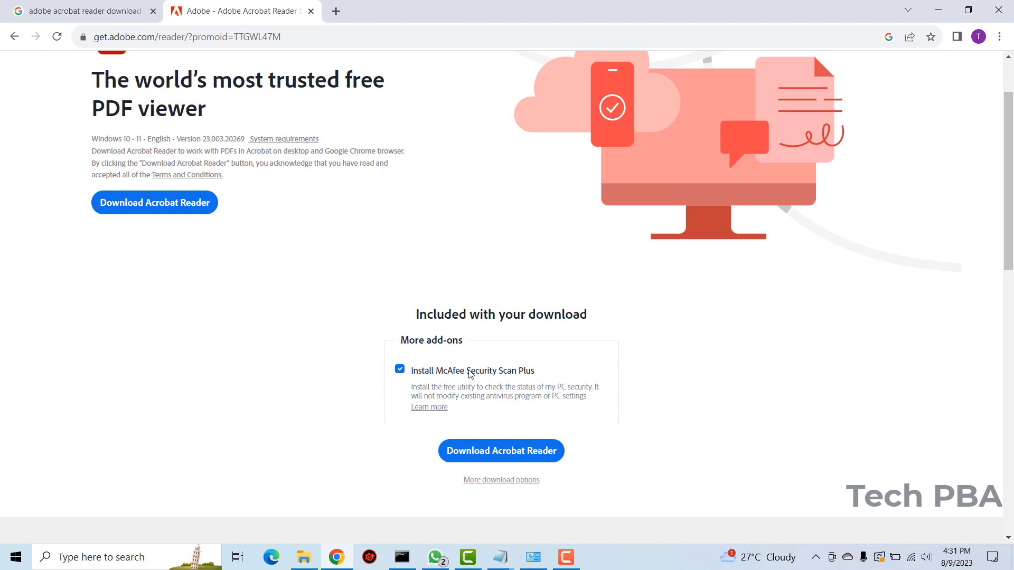
click(400, 371)
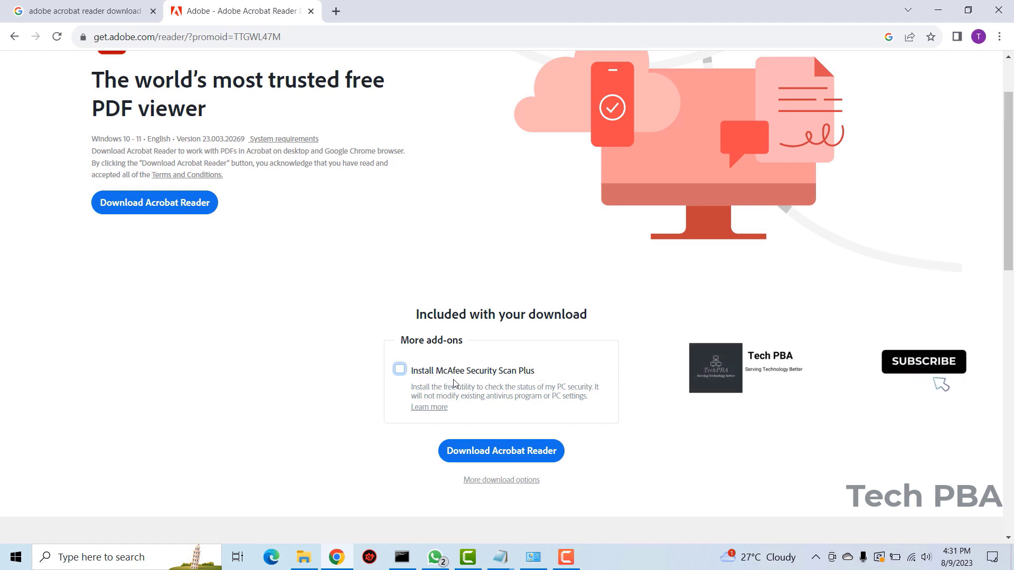
scroll(602, 483, down, 1)
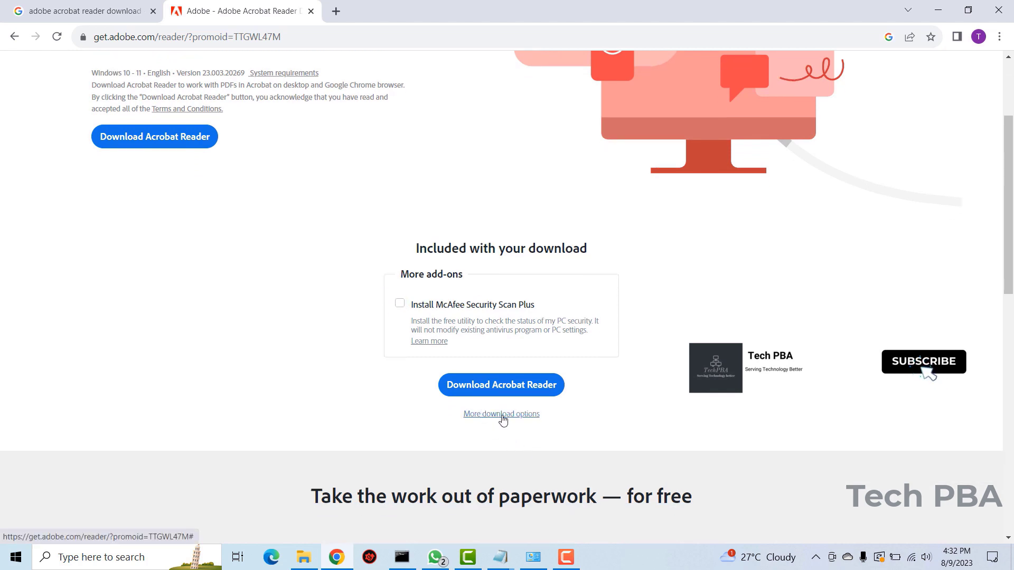
- Expand More download options and exclude McAfee Security Scan Plus
click(502, 415)
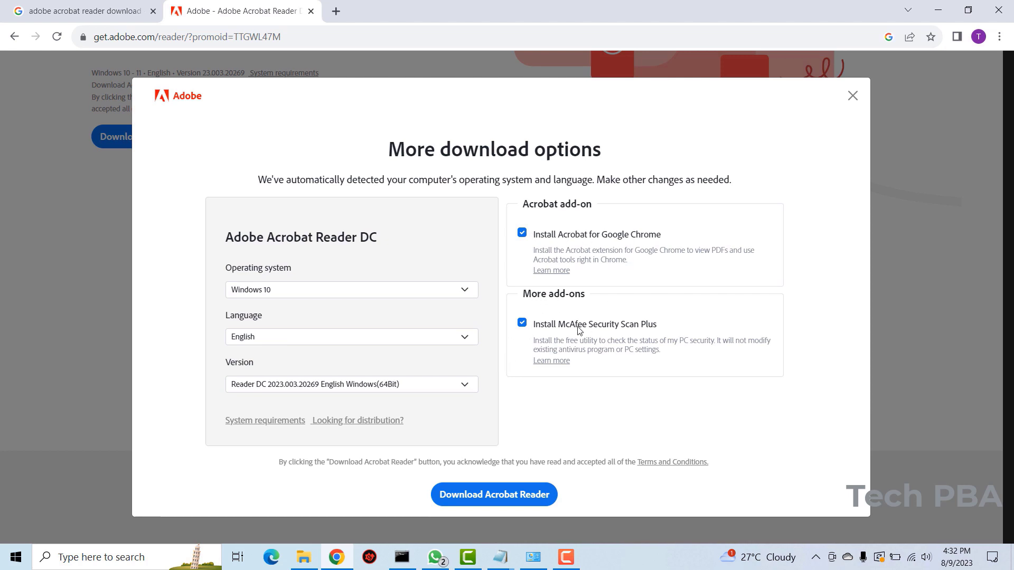
click(524, 325)
- Download the Acrobat Reader installer and run the readerdc file from Chrome's downloads
click(495, 496)
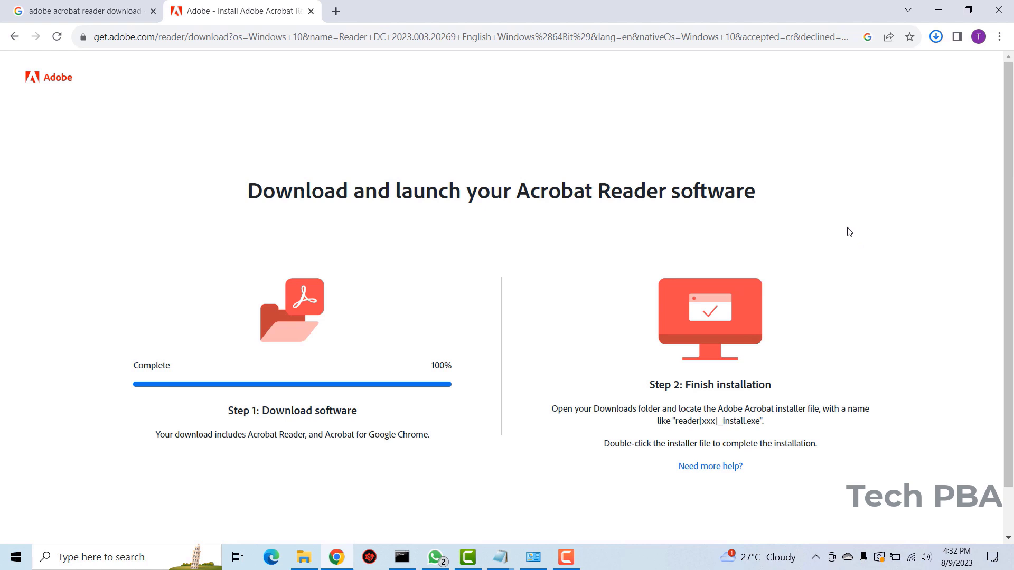
mouse_move(829, 62)
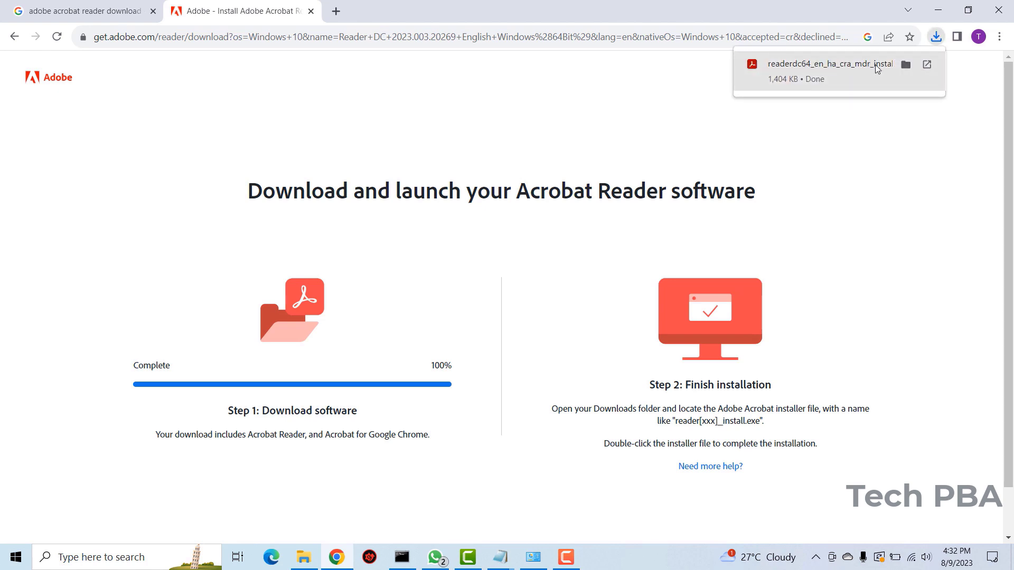
click(835, 67)
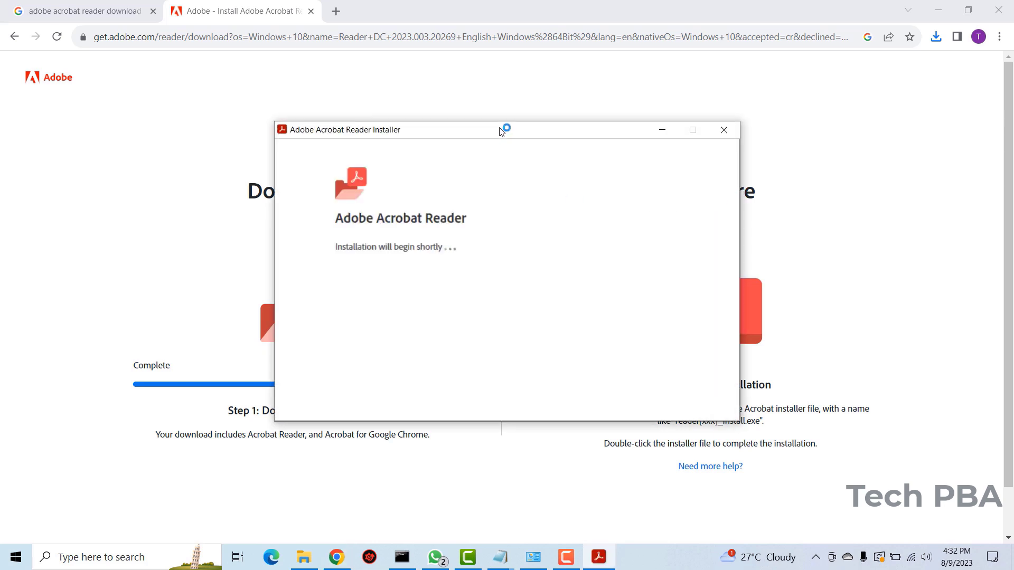
- Let the install reach 100% and finish with Launch Adobe Acrobat Reader kept checked
drag(502, 129, 335, 110)
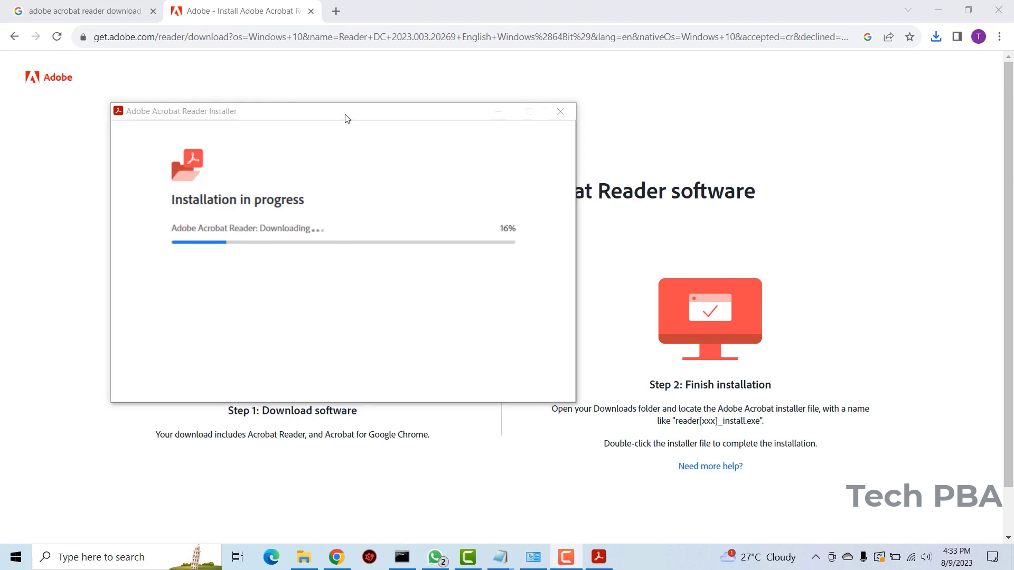
drag(343, 115, 362, 108)
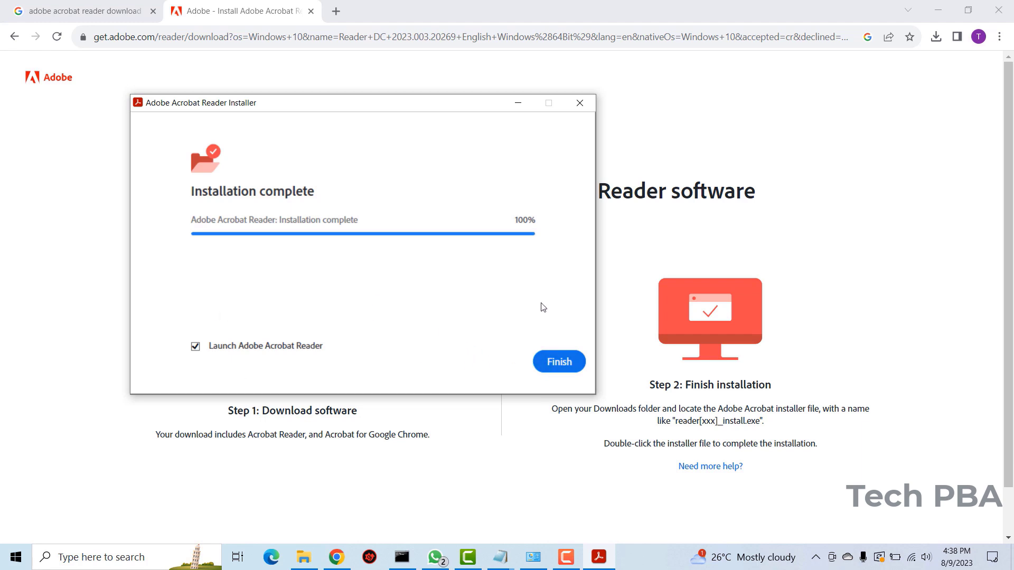
click(562, 365)
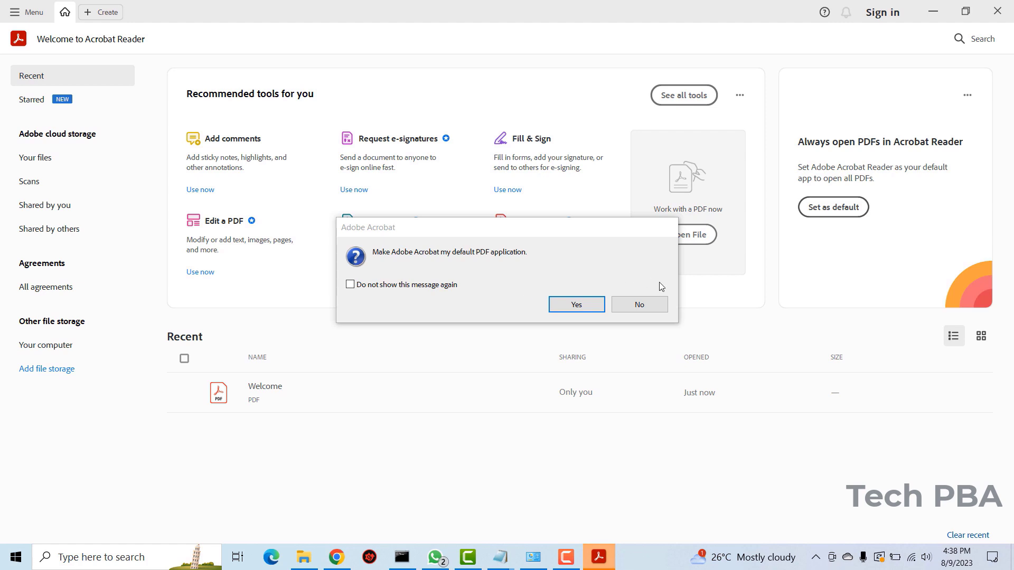
- Decline the first prompt, then set Adobe Acrobat as the default app for .pdf files
click(649, 304)
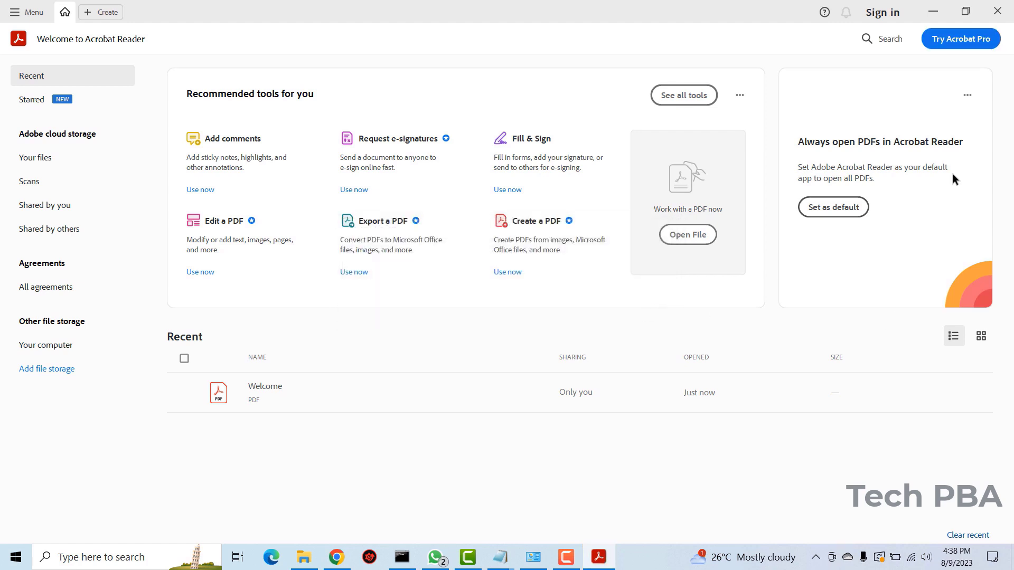
click(845, 206)
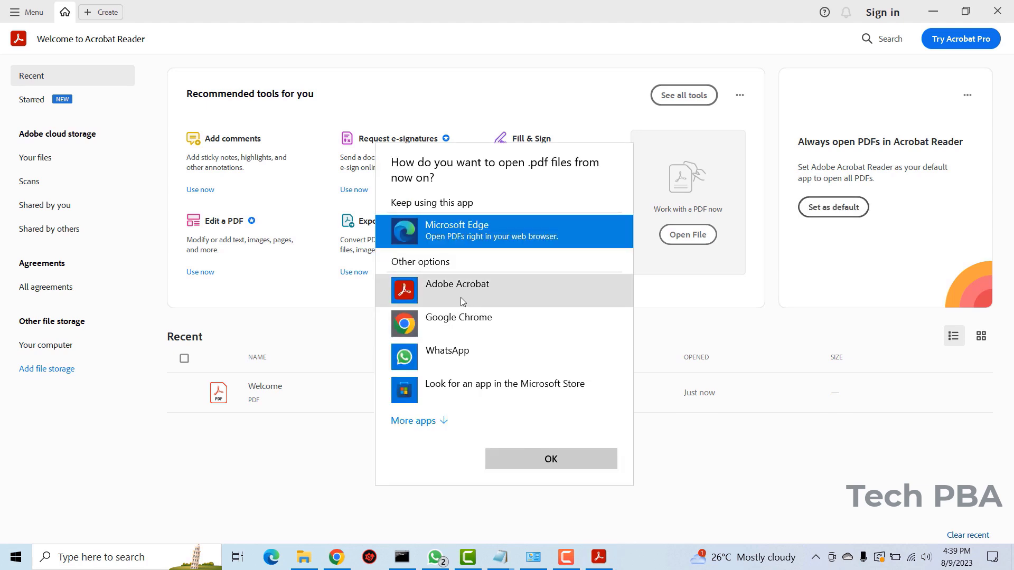
click(461, 297)
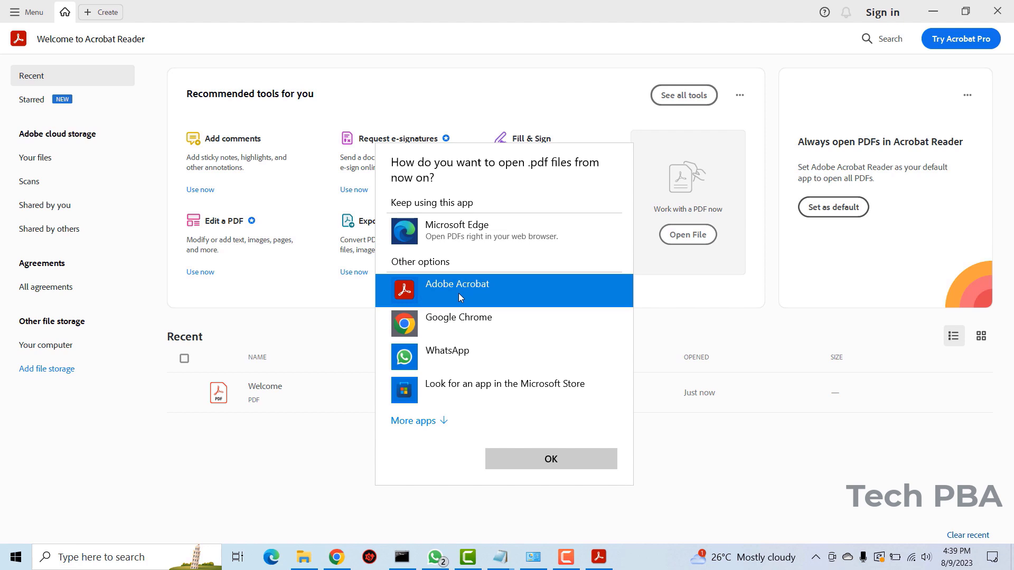
click(555, 463)
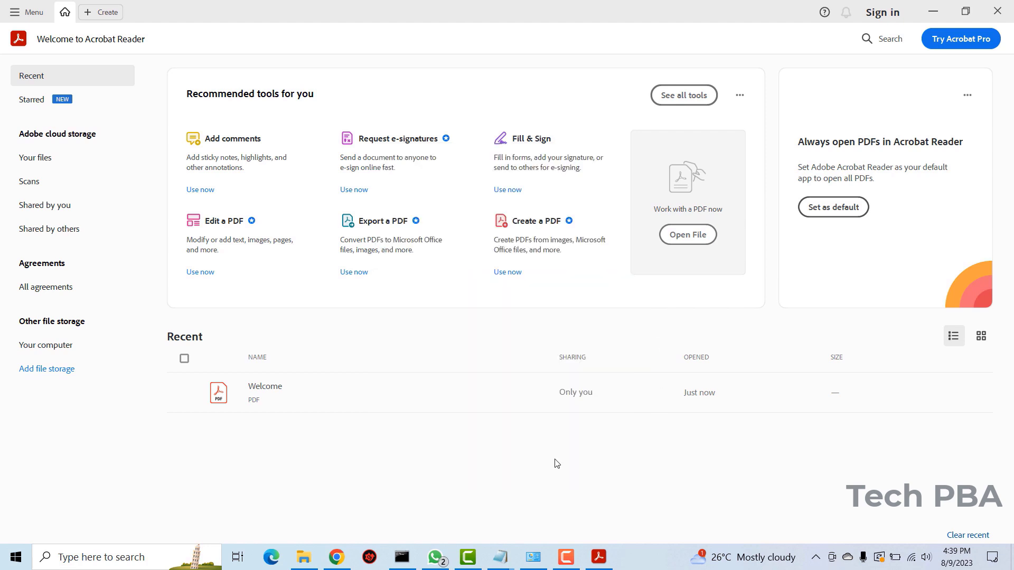
- Minimise Acrobat, refresh the desktop, and open the Properties of Laser printer.pdf
click(934, 13)
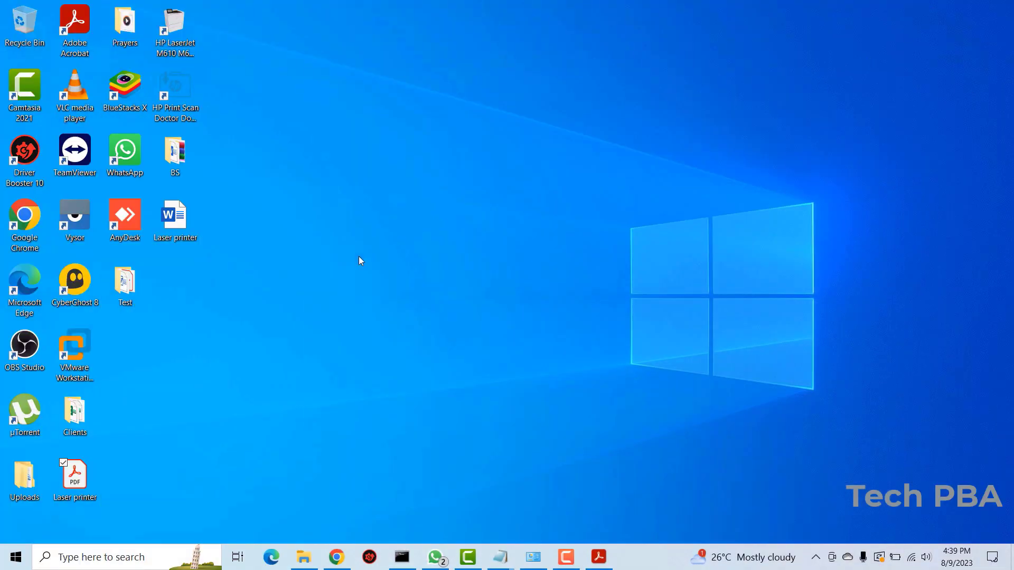
right_click(385, 159)
click(437, 187)
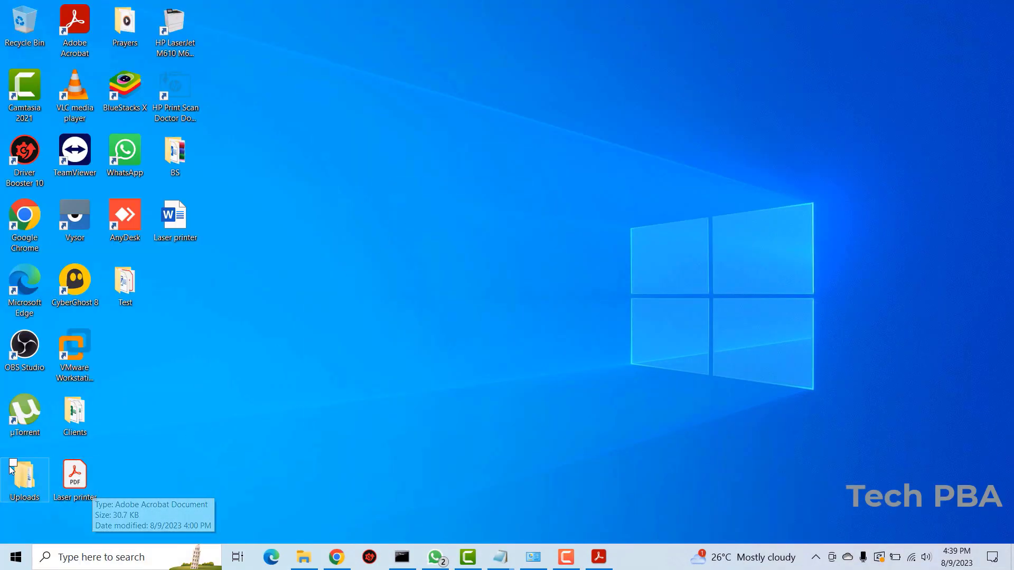
click(80, 478)
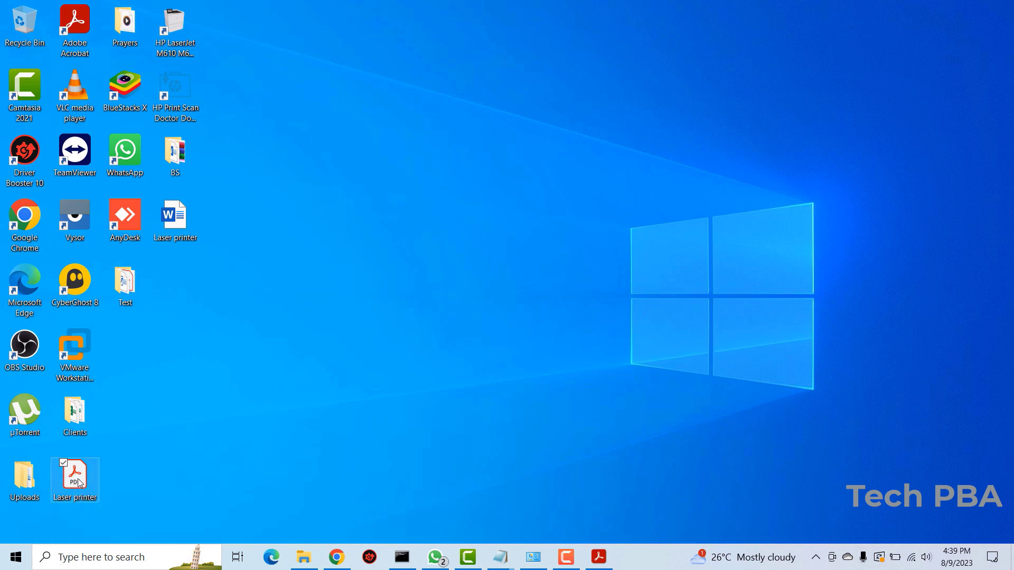
right_click(77, 478)
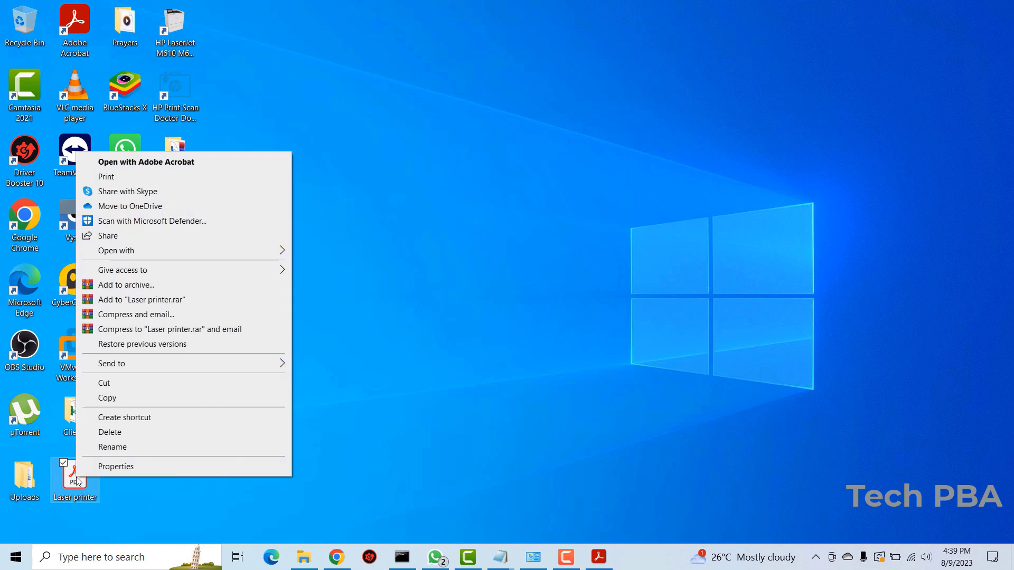
click(136, 468)
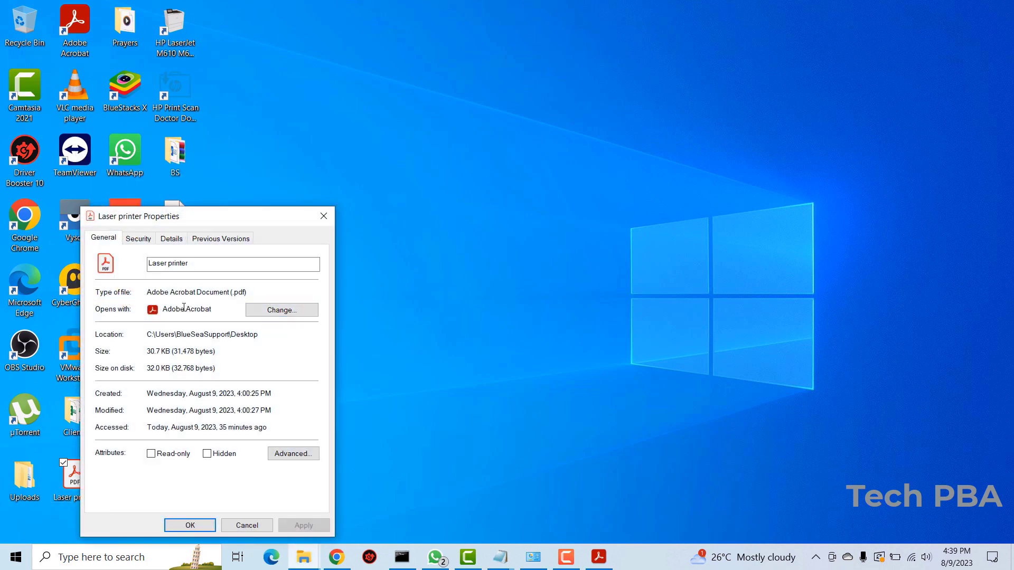
- Set Adobe Acrobat as the opener for Laser printer.pdf, apply it, and close Properties
click(275, 312)
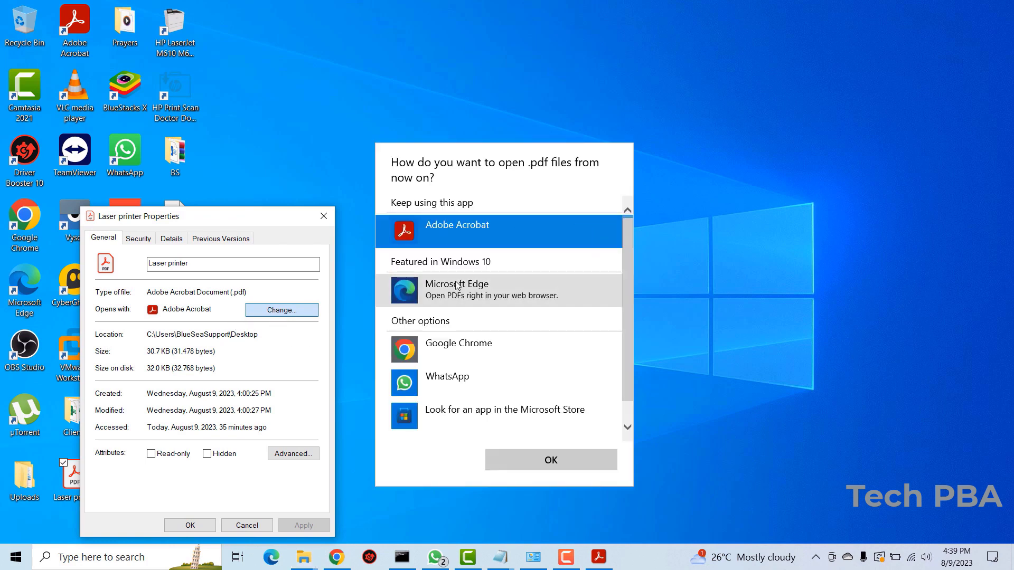
click(474, 297)
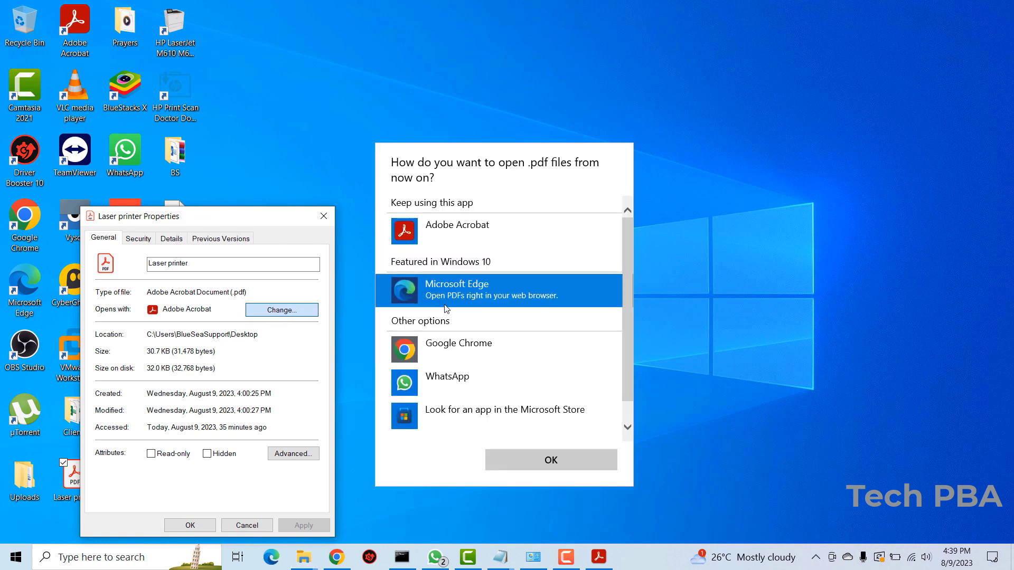
click(523, 458)
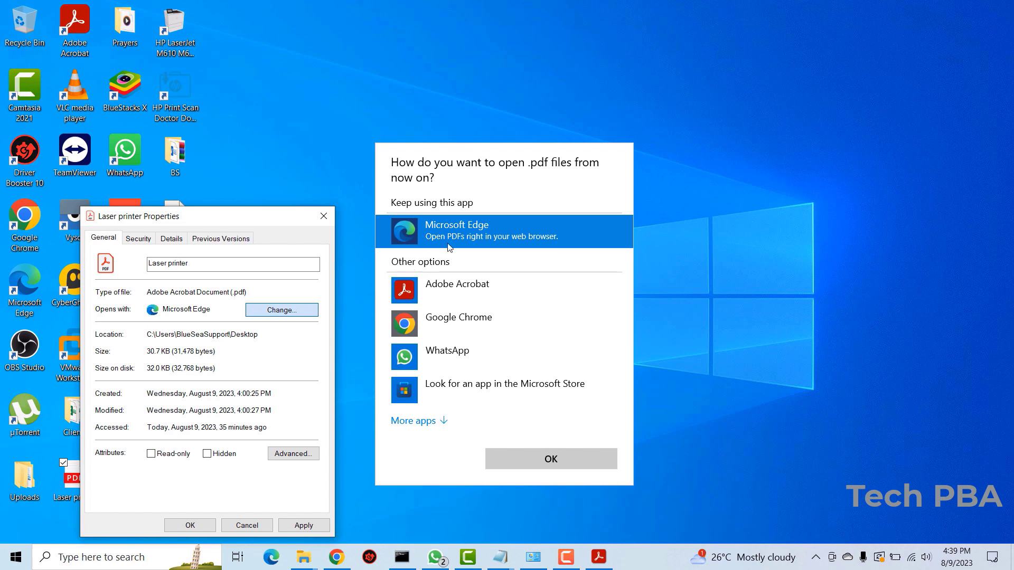
click(459, 291)
click(521, 457)
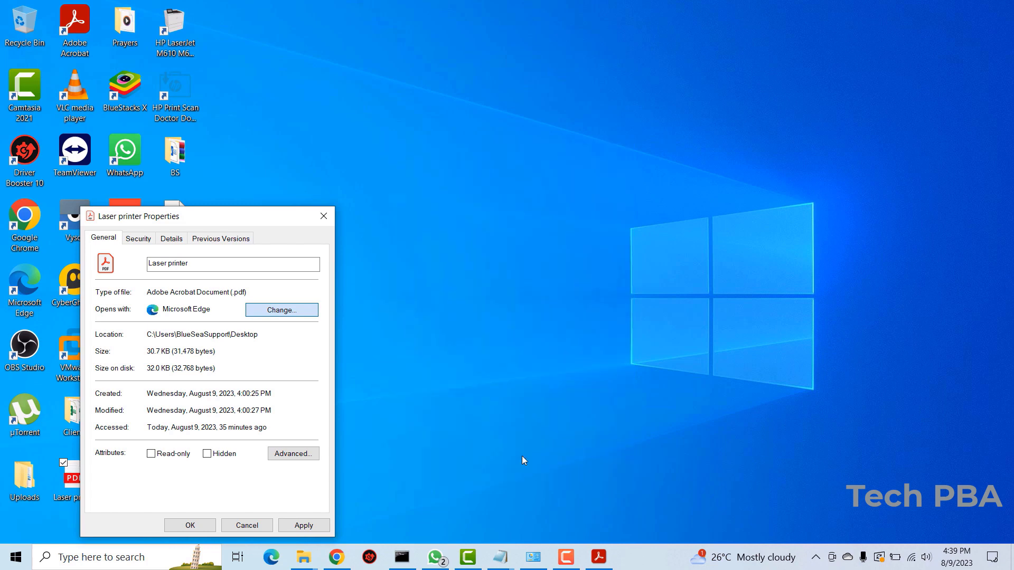
click(304, 526)
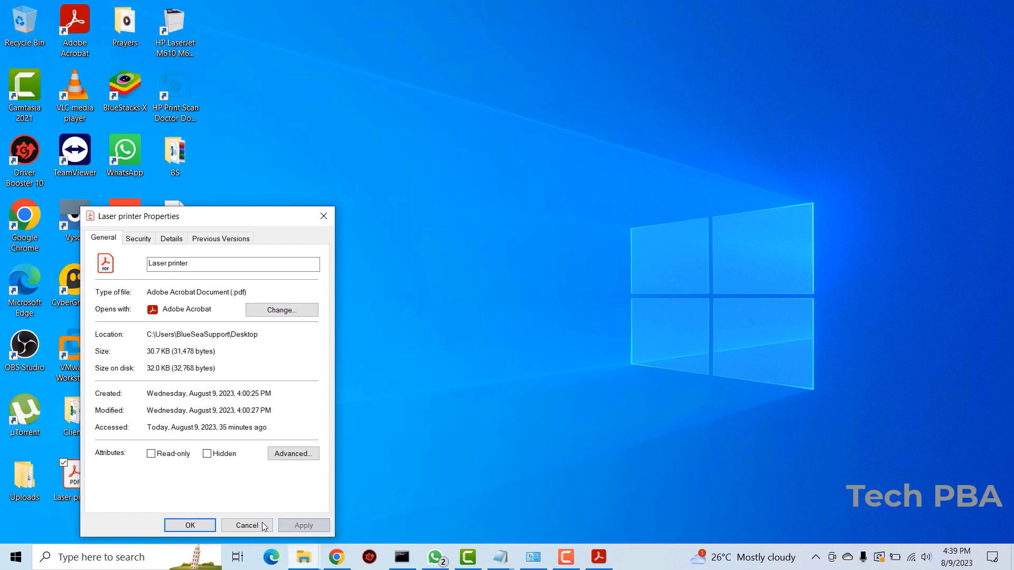
click(190, 526)
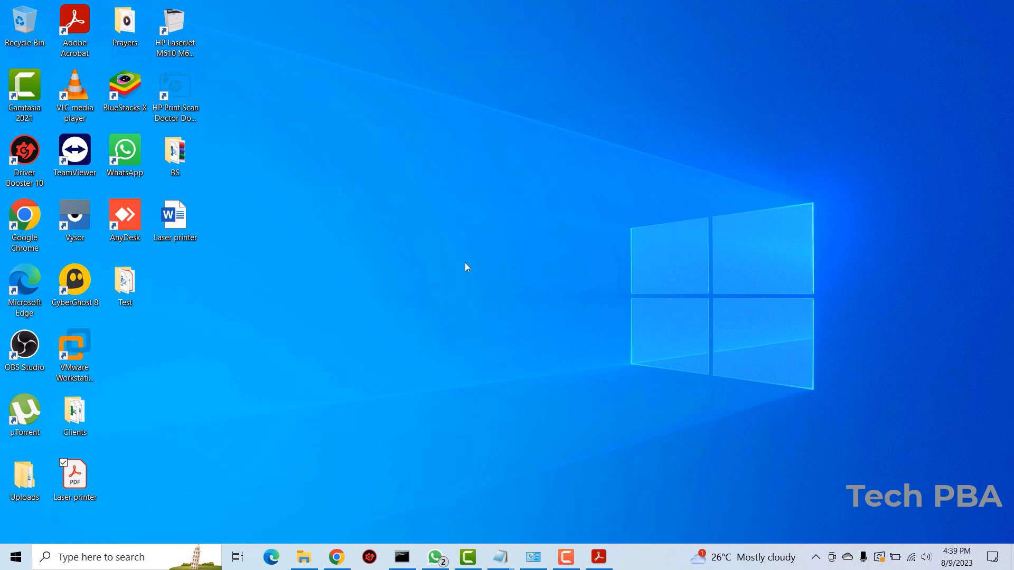
right_click(383, 126)
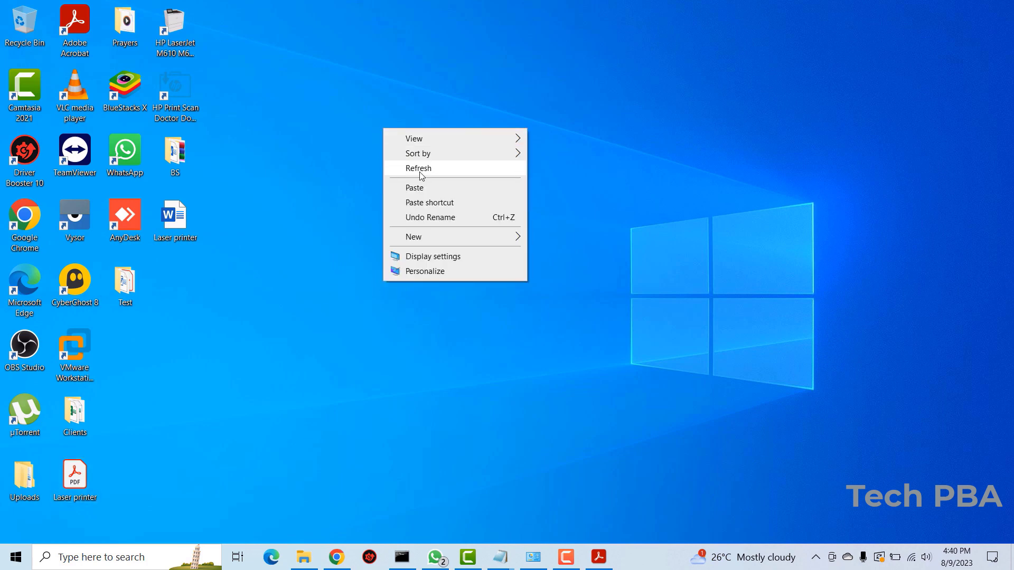
click(451, 169)
right_click(372, 182)
click(417, 228)
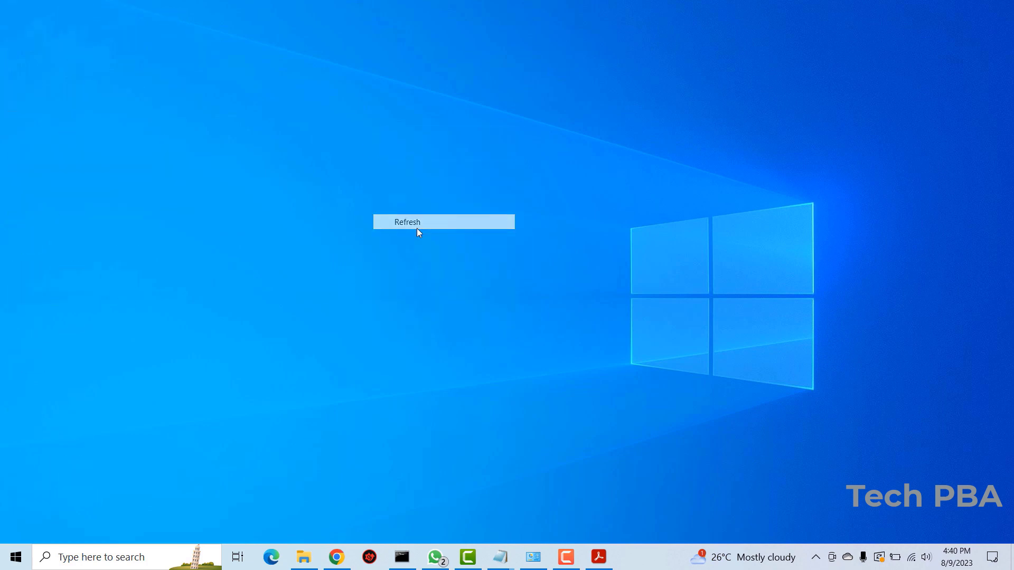